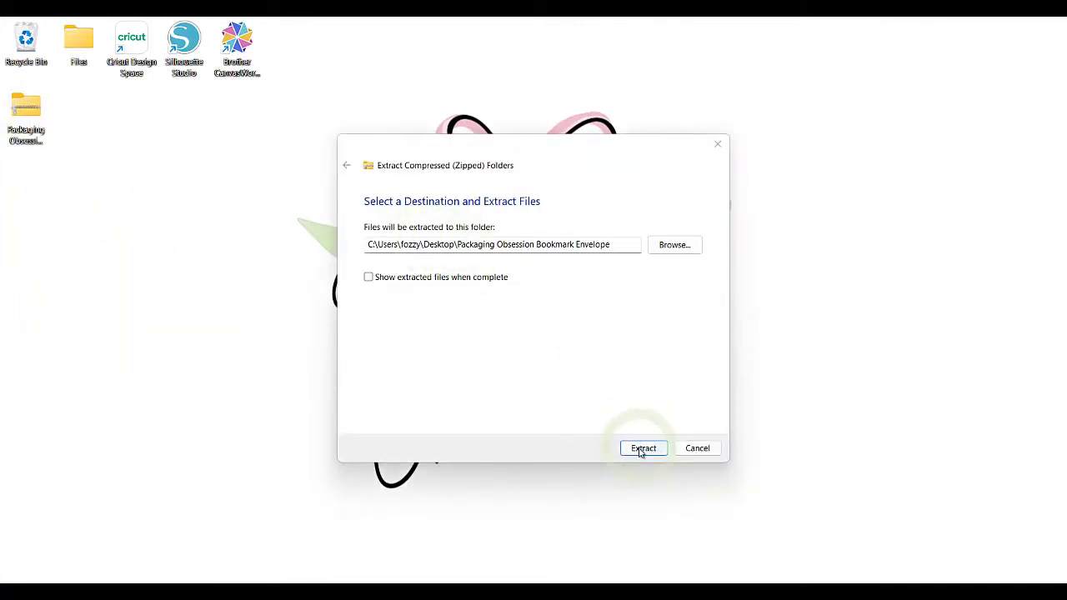
- Extract all files from the Packaging Obsession Bookmark Envelope zip to the Desktop
left_click(641, 451)
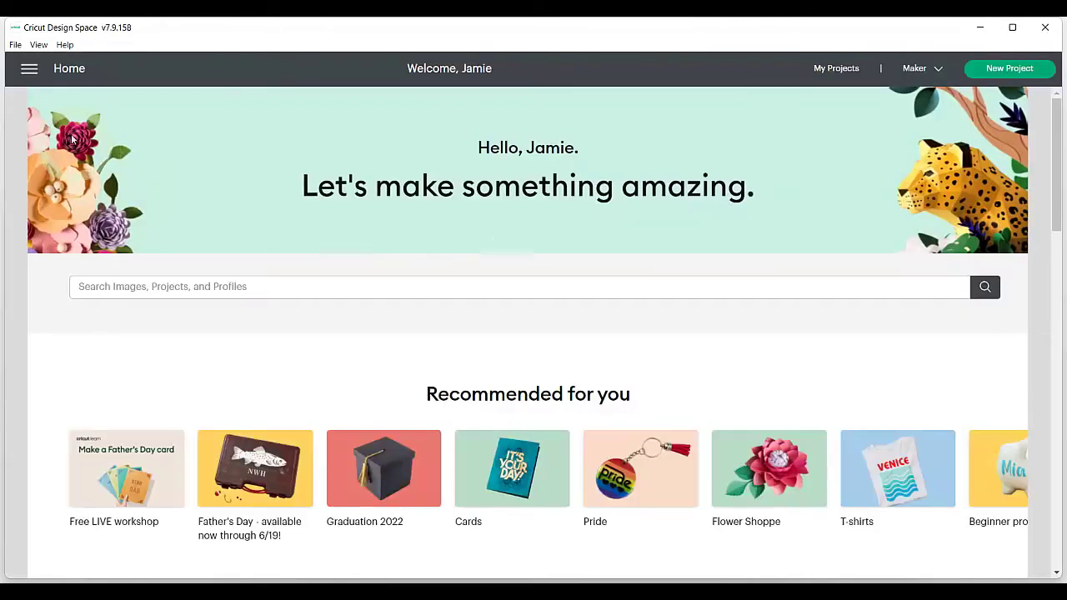
- Start a blank Untitled canvas from the main menu and choose Upload Image
left_click(29, 69)
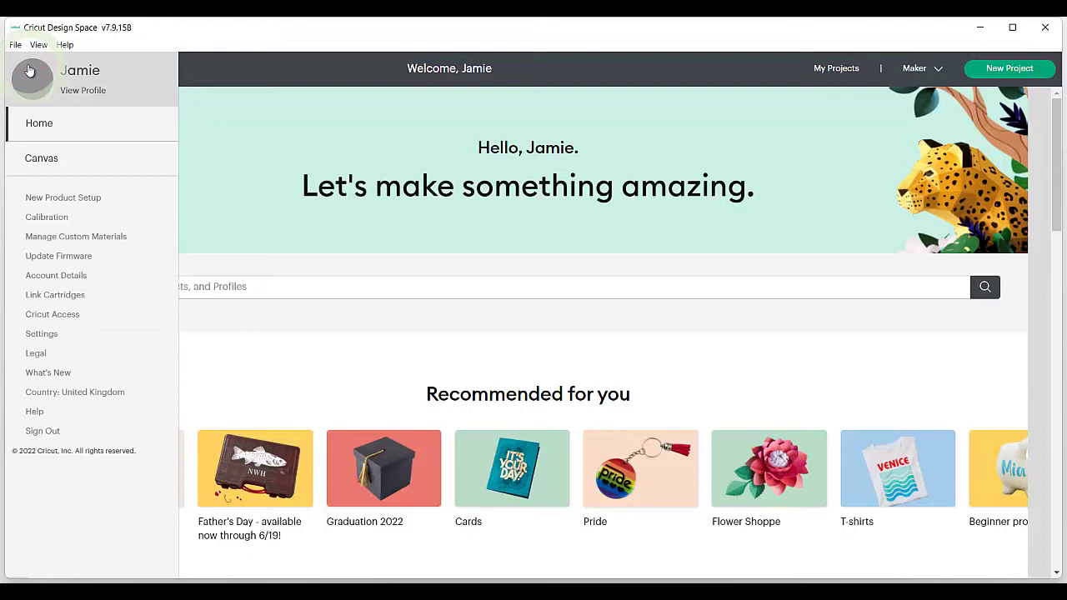
left_click(29, 158)
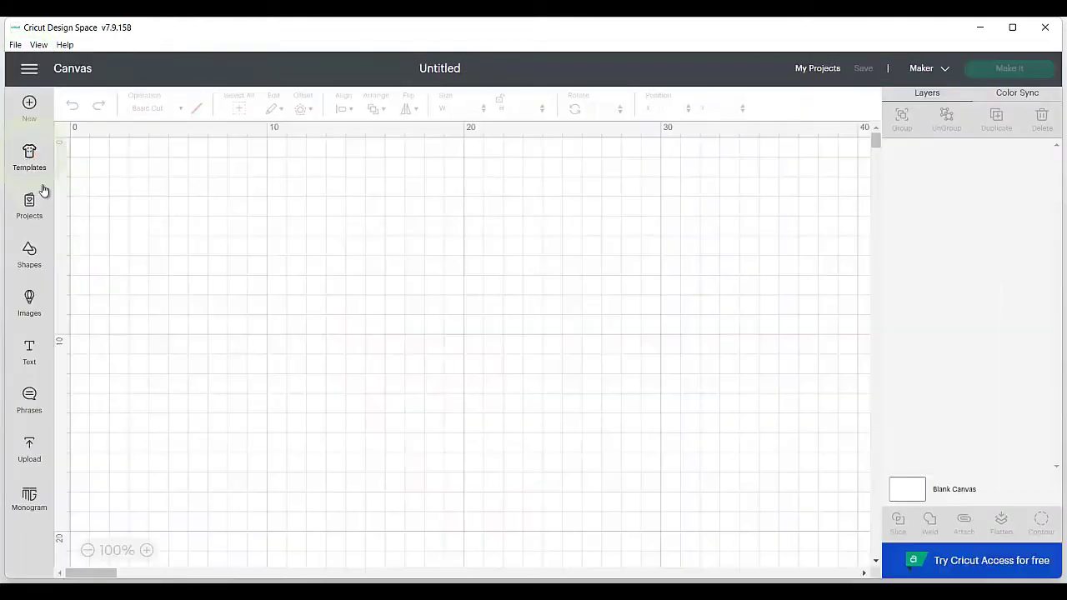
left_click(129, 299)
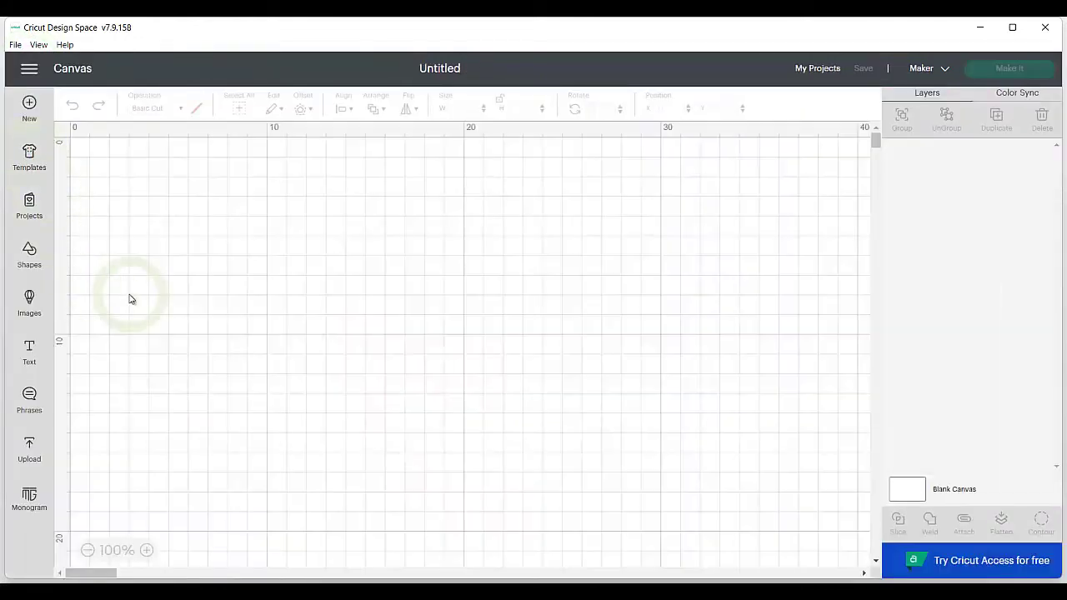
left_click(31, 459)
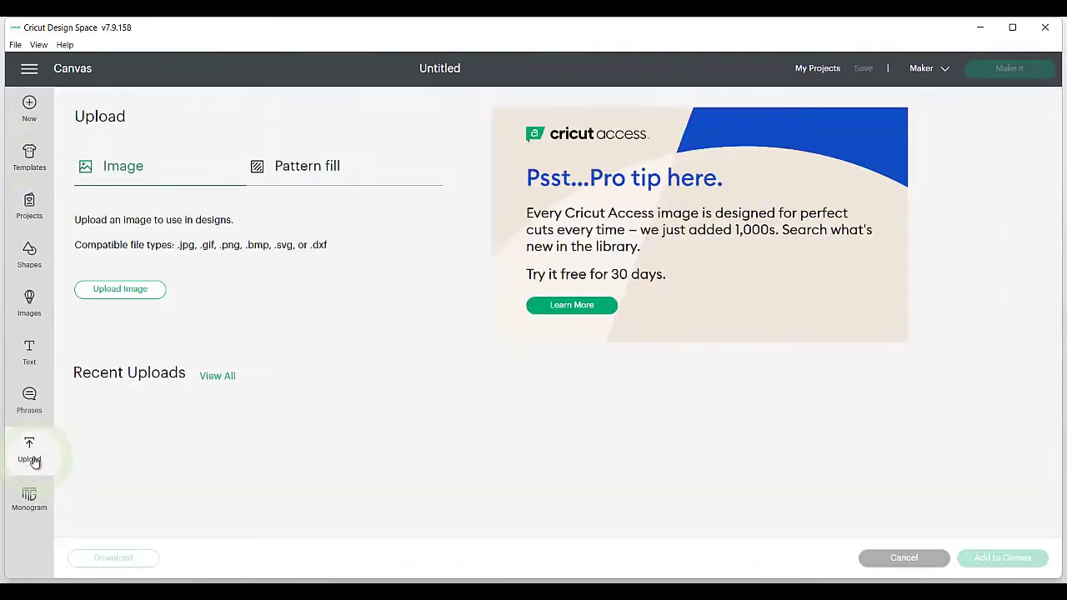
left_click(112, 298)
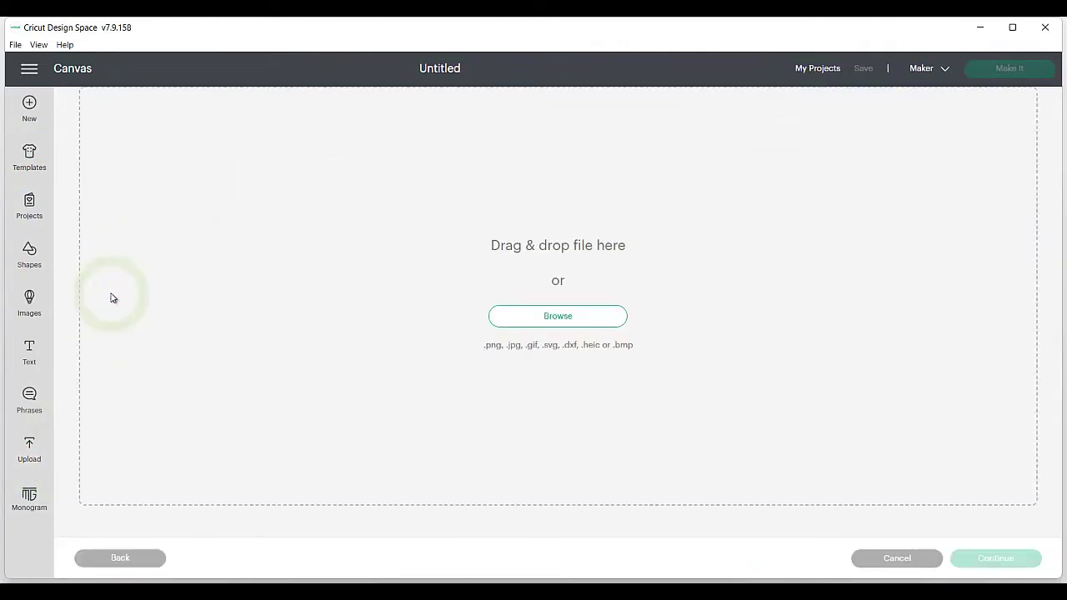
- Browse to SVG Files > Medium Bookmark Templates > You have a scoring tool and load Bookmark Sleeve 5 (Embellished 1-Score)
left_click(518, 323)
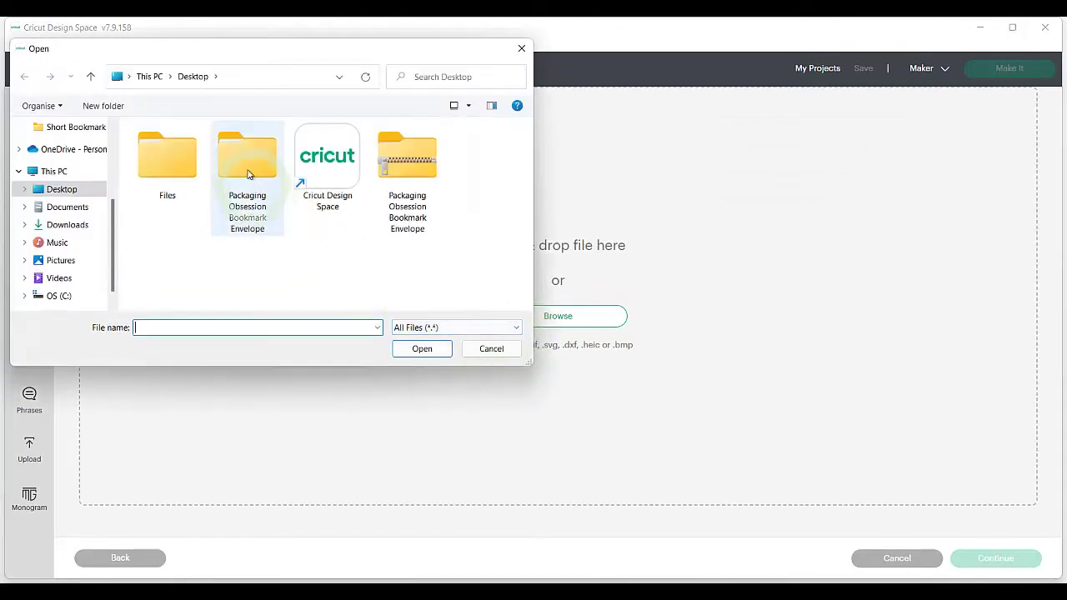
double_click(248, 174)
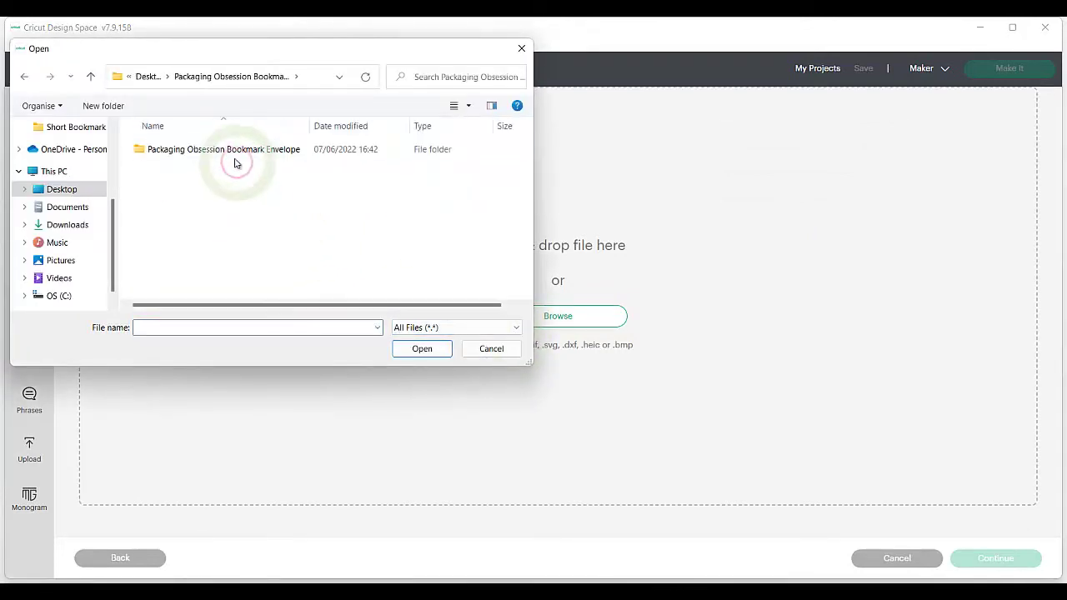
left_click(234, 153)
double_click(233, 153)
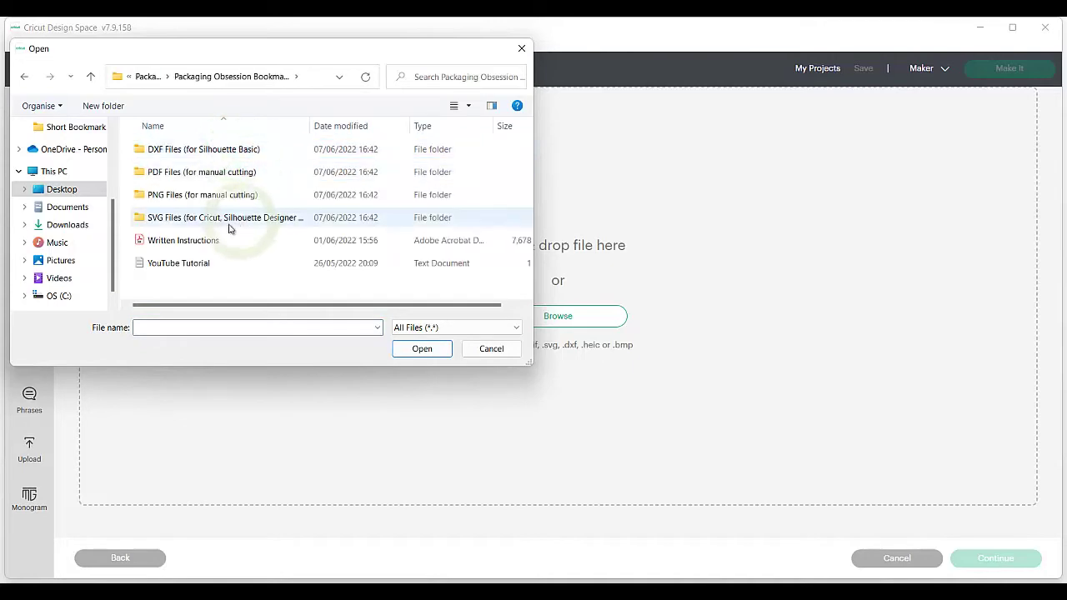
double_click(188, 224)
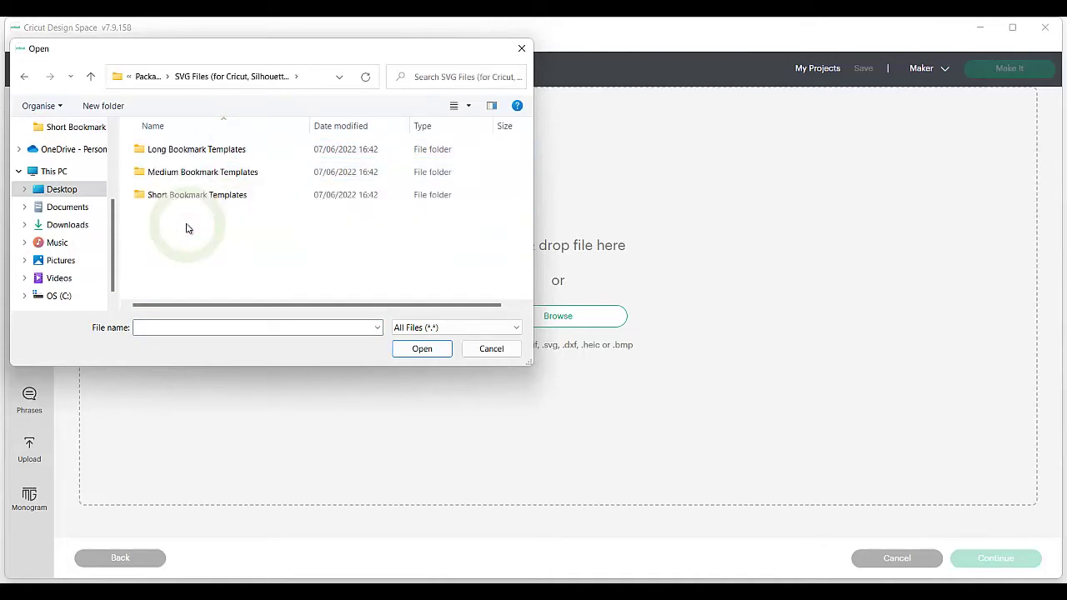
left_click(192, 150)
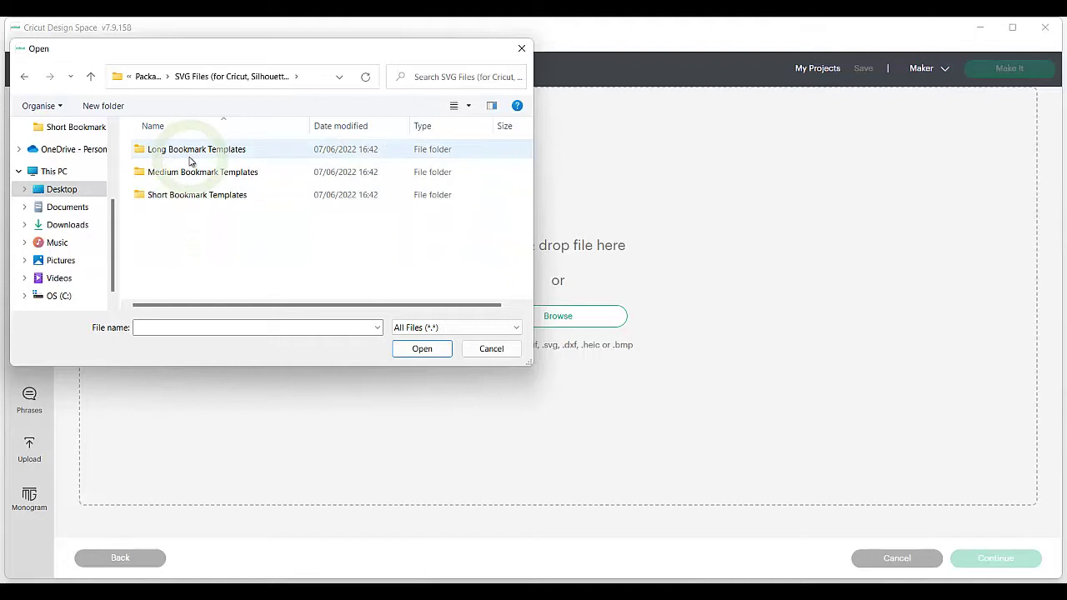
left_click(204, 173)
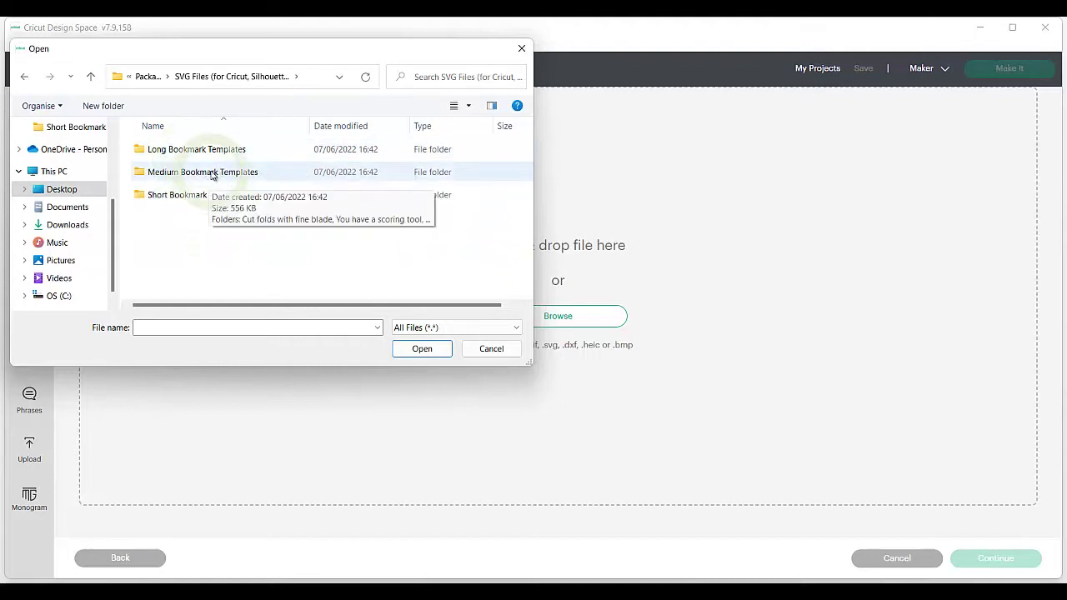
double_click(211, 172)
left_click(214, 200)
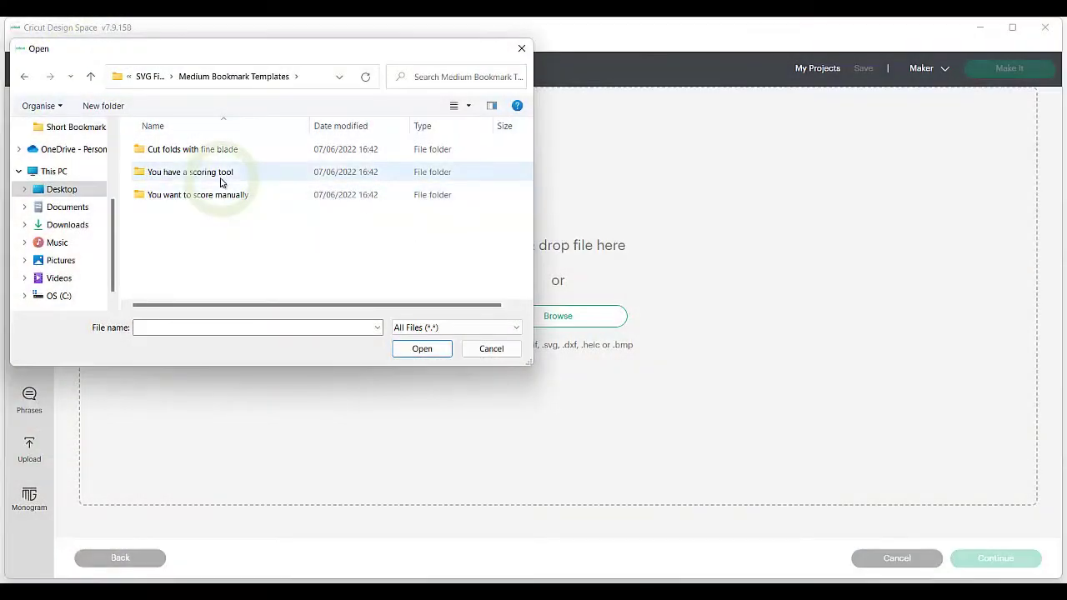
double_click(221, 173)
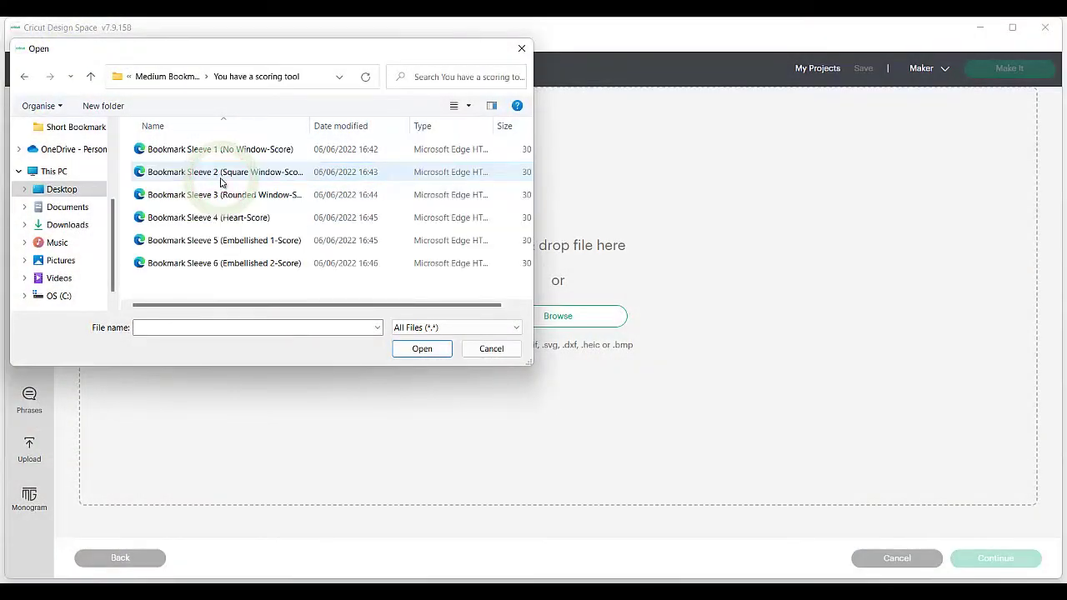
double_click(223, 239)
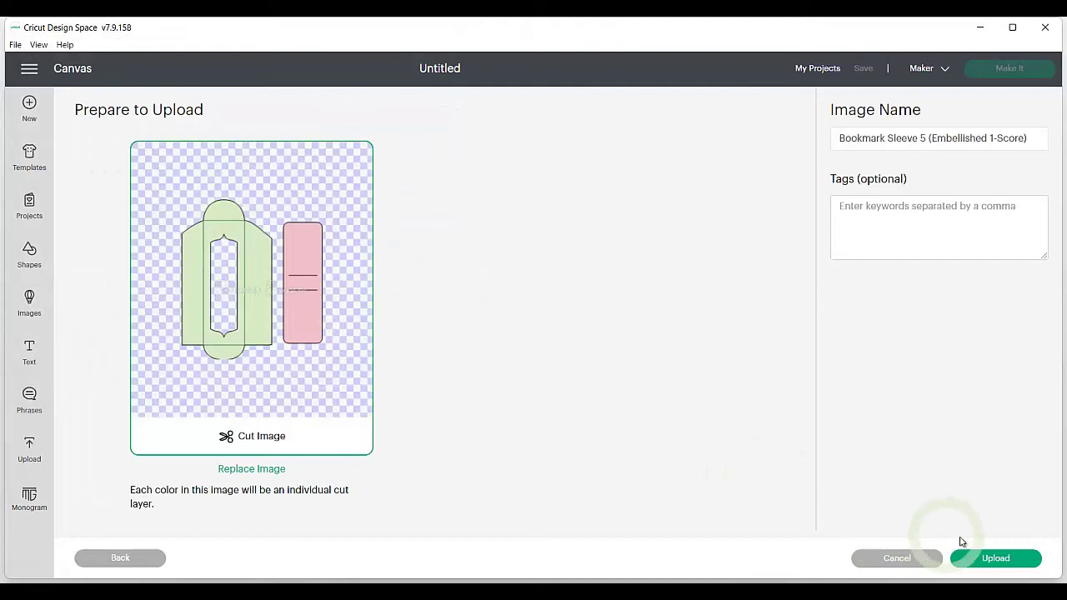
- Upload Bookmark Sleeve 5, place it on the canvas grid, and attach its three cut layers
left_click(1003, 559)
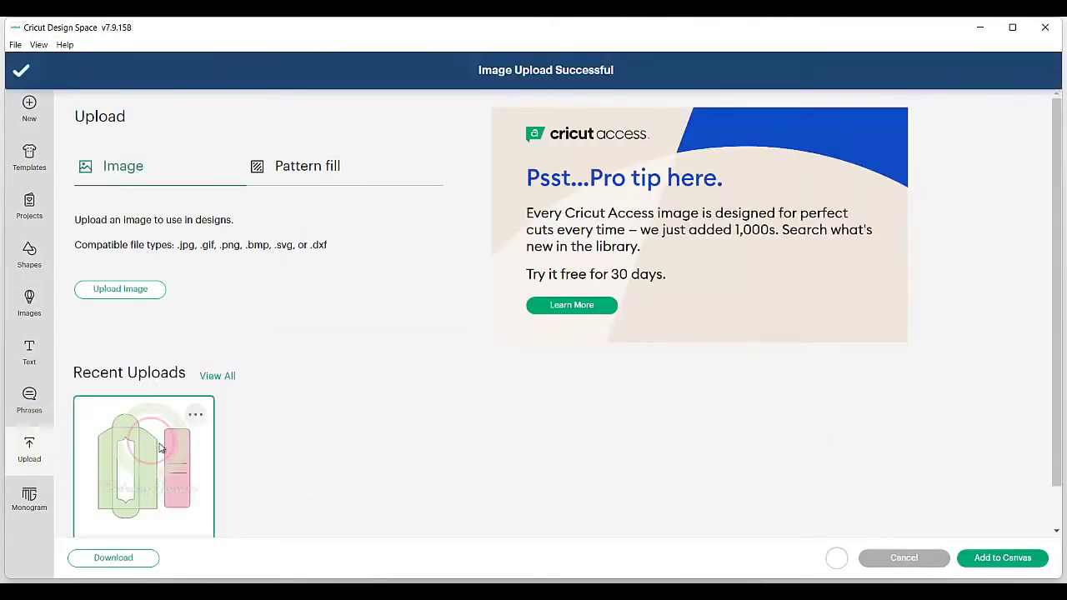
left_click(1010, 560)
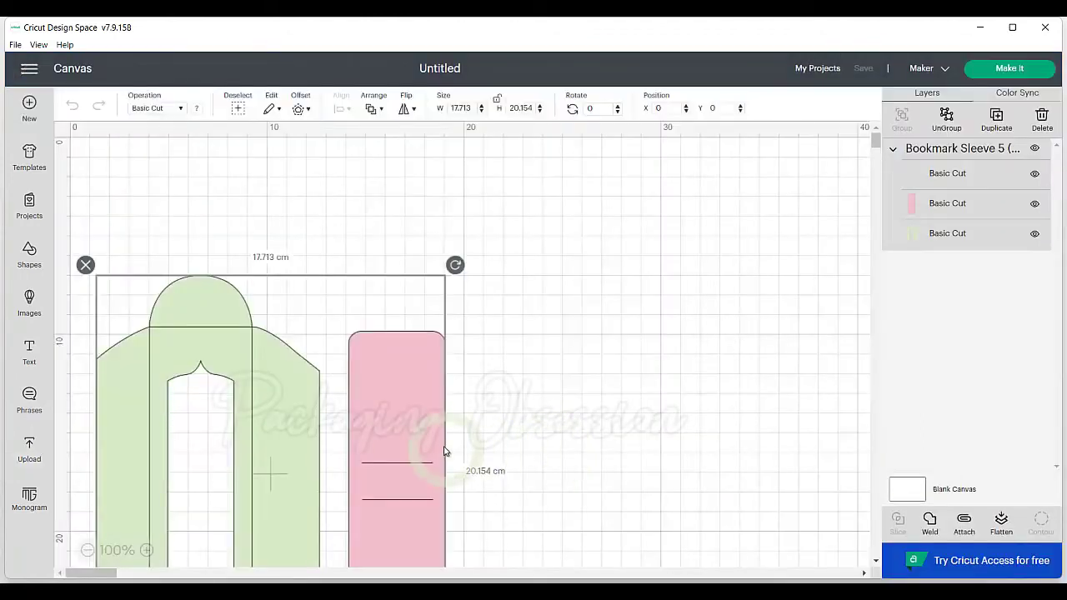
left_click_drag(402, 446, 422, 367)
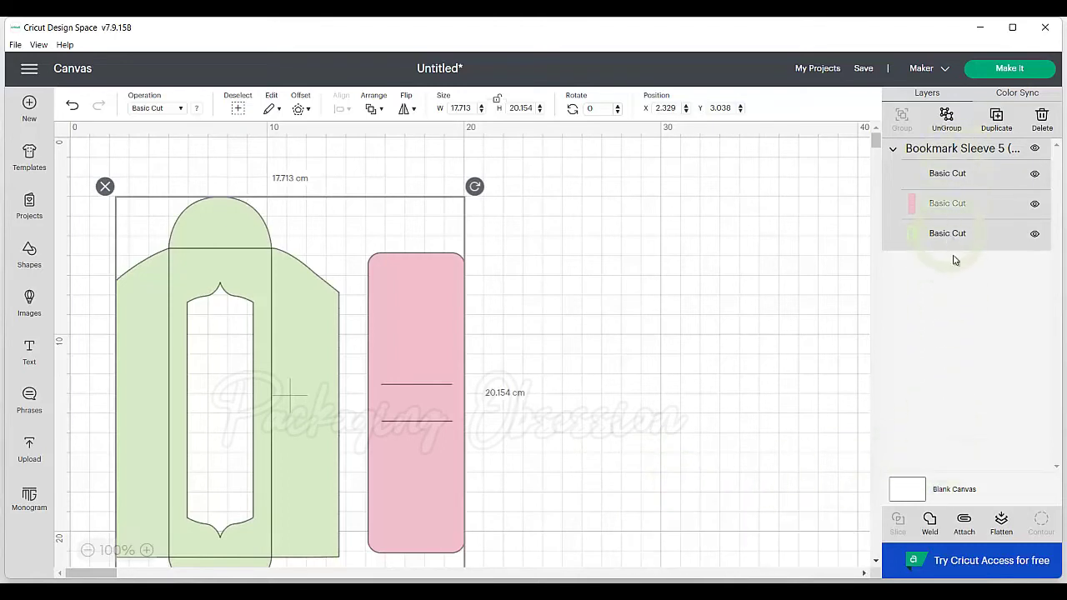
left_click(967, 523)
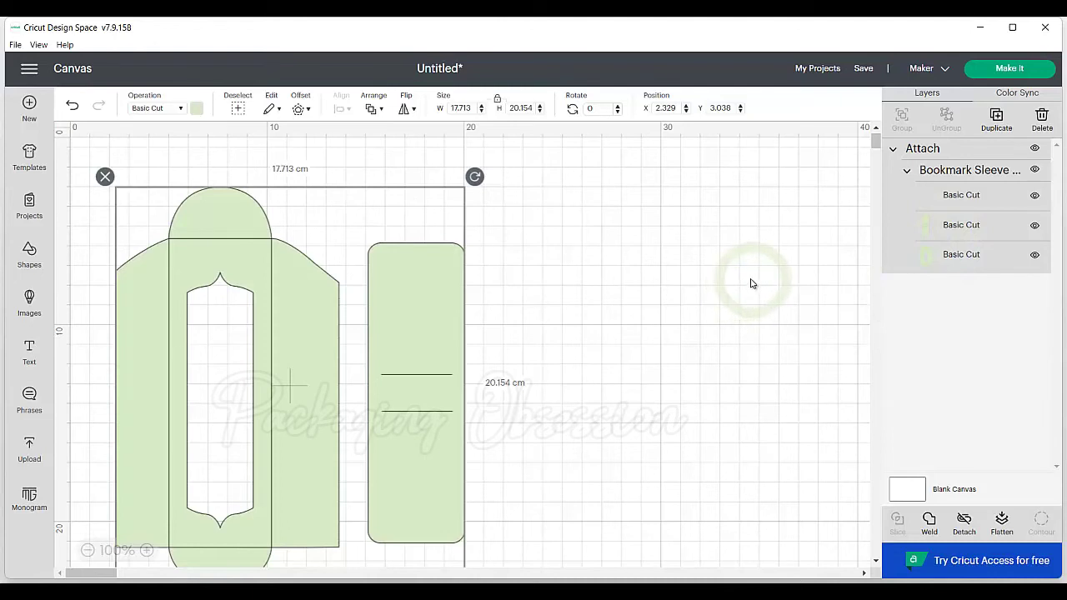
- Change the top Basic Cut fold-line layer's operation to Score, then reselect the sleeve group
left_click(933, 196)
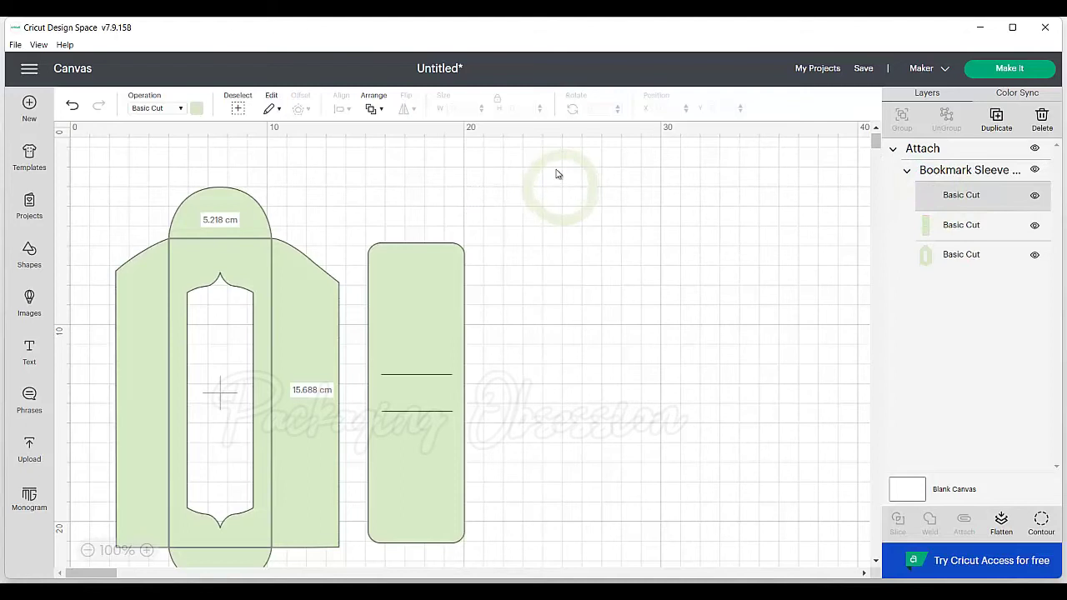
left_click(170, 109)
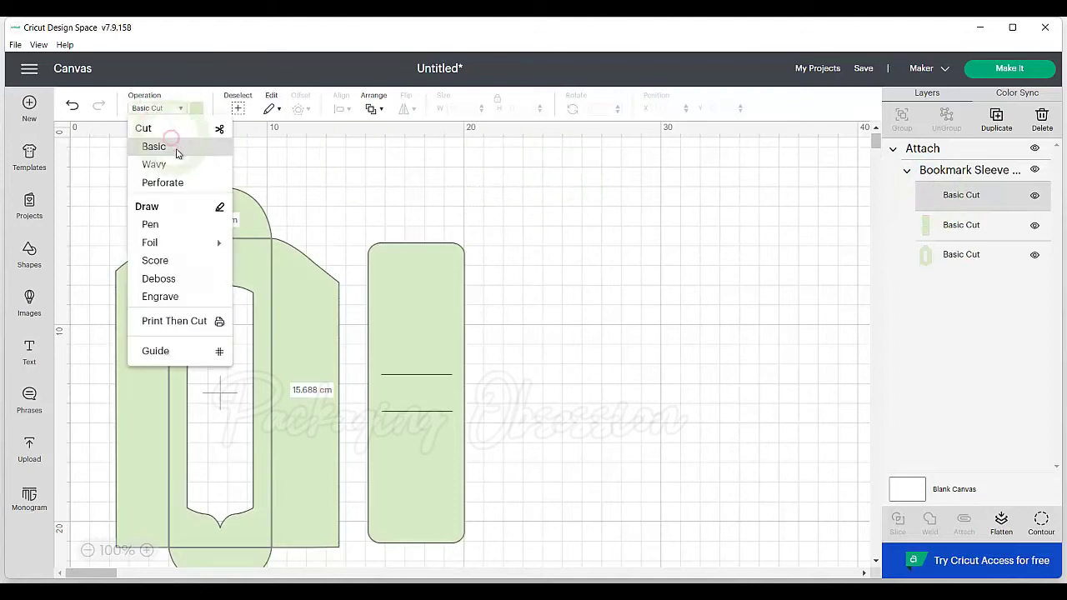
left_click(159, 261)
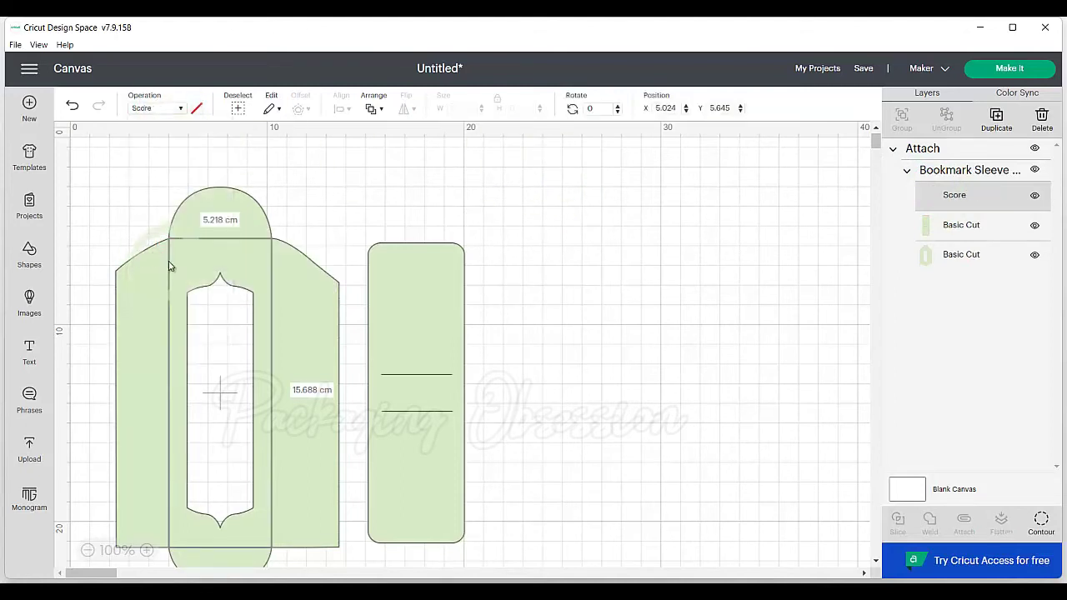
left_click(367, 291)
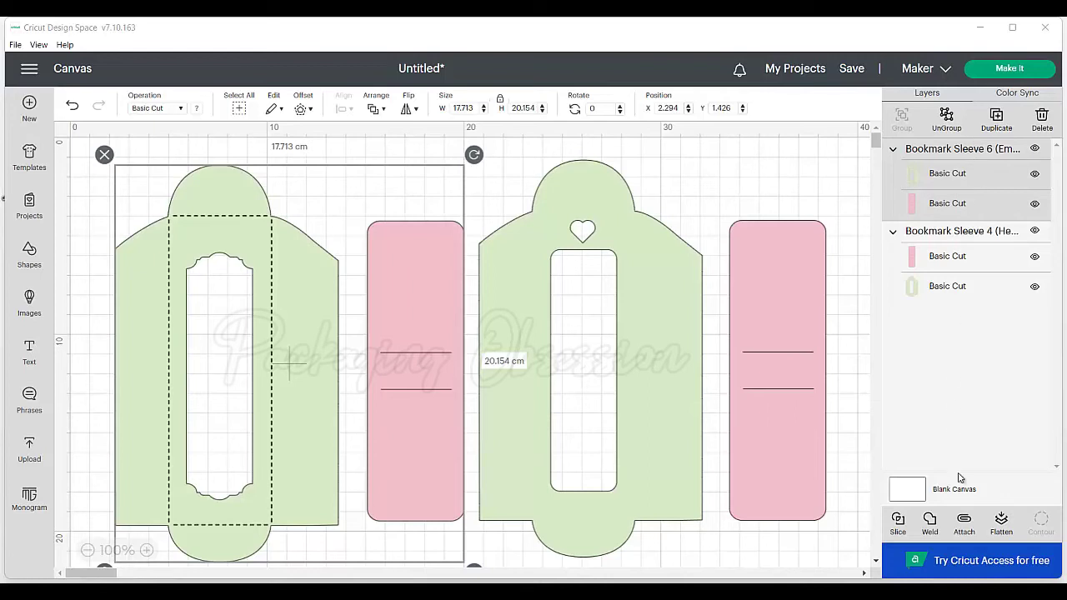
- Attach the layers of Bookmark Sleeve 6, then the layers of Bookmark Sleeve 4
left_click(964, 525)
left_click(970, 275)
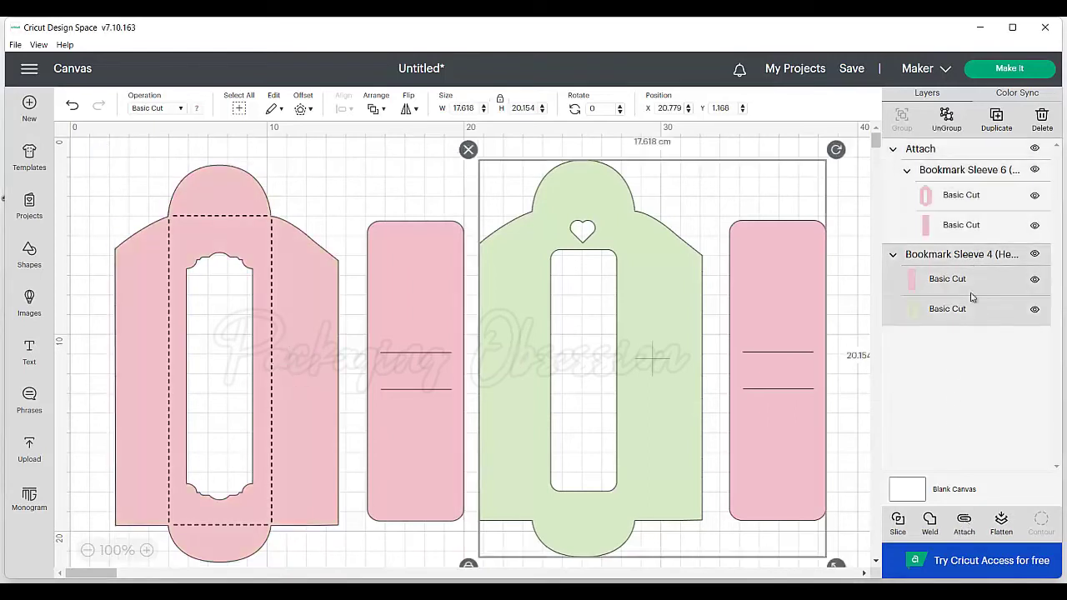
left_click(964, 525)
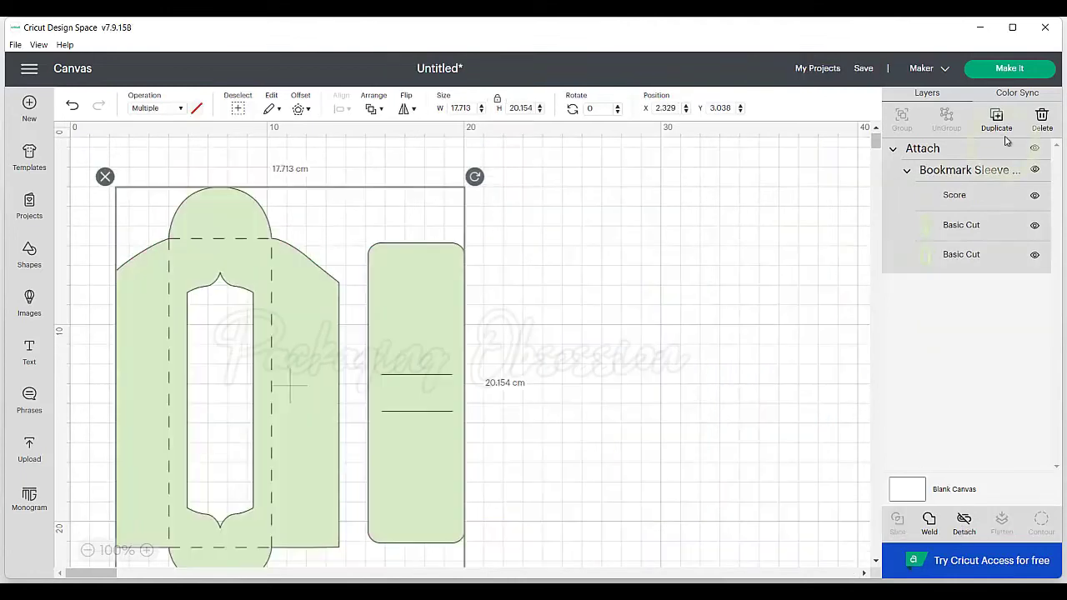
- Send the attached sleeve to the mat preview with Make It and continue to material settings
left_click(1012, 71)
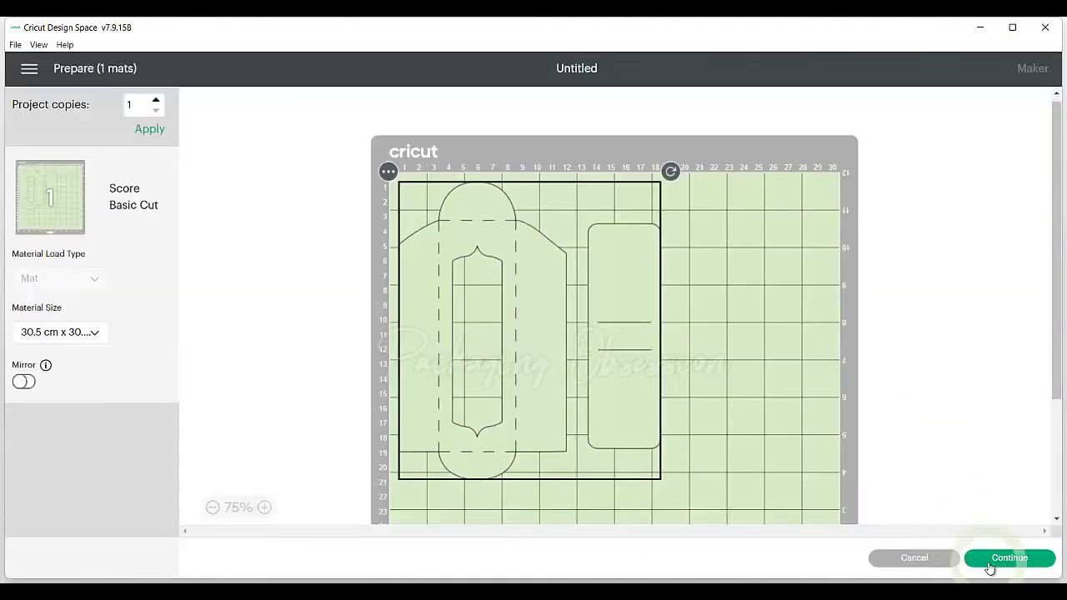
left_click(989, 568)
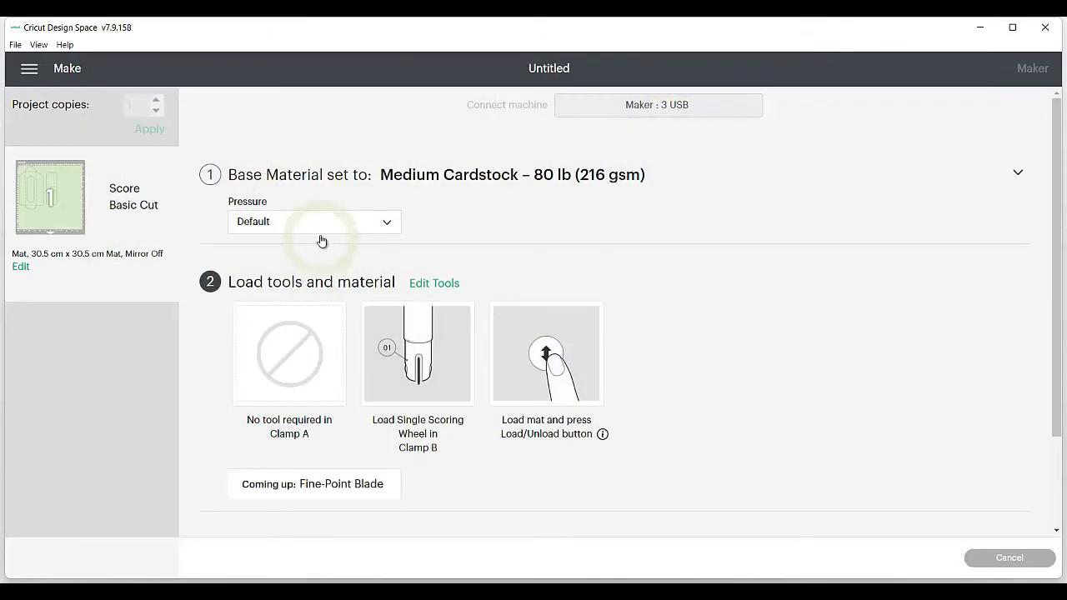
- Change the Medium Cardstock – 80 lb (216 gsm) pressure from Default to More
left_click(321, 227)
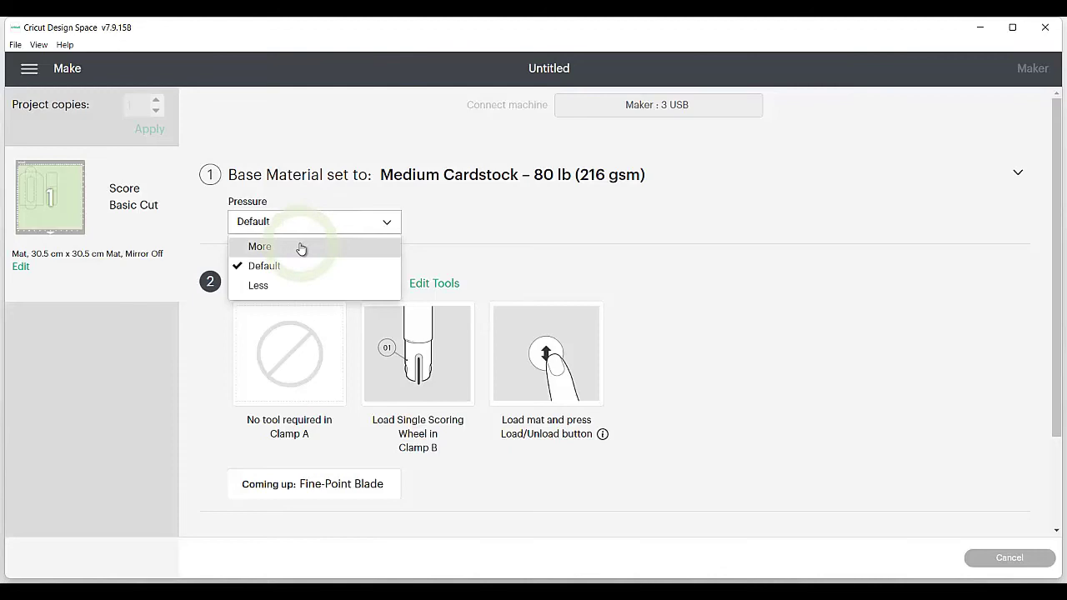
left_click(301, 247)
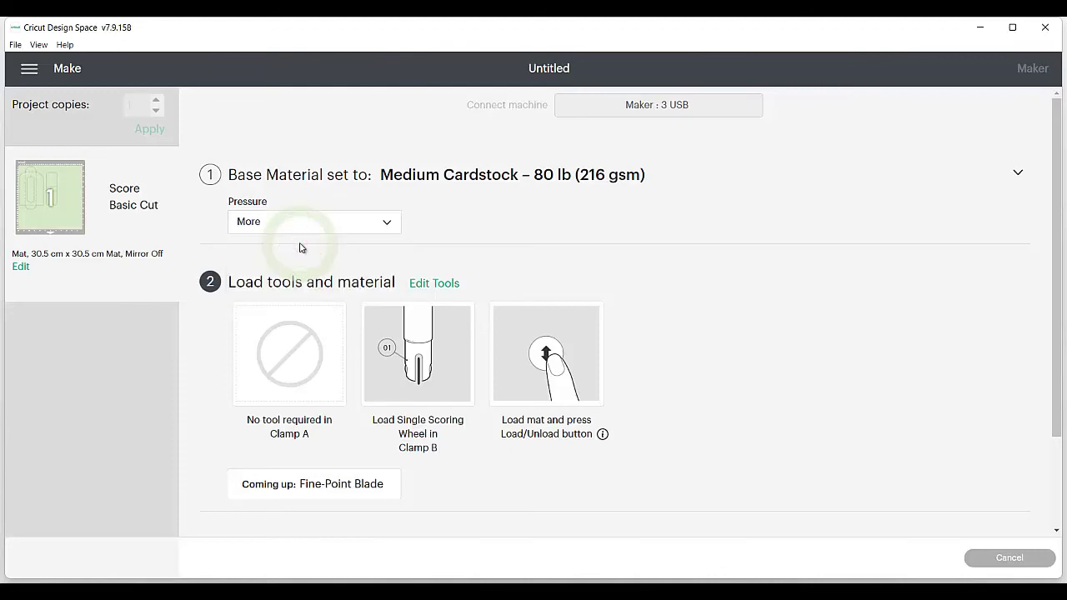